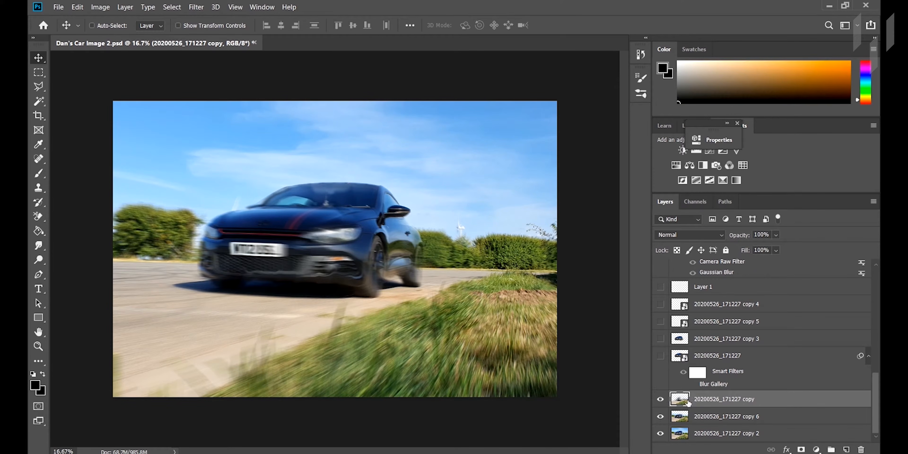
Step: Toggle the blurred background layer "20200526_171227 copy" off and back on, and show the sharp car layer "20200526_171227"
{"action": "left_click", "coordinate": [660, 399]}
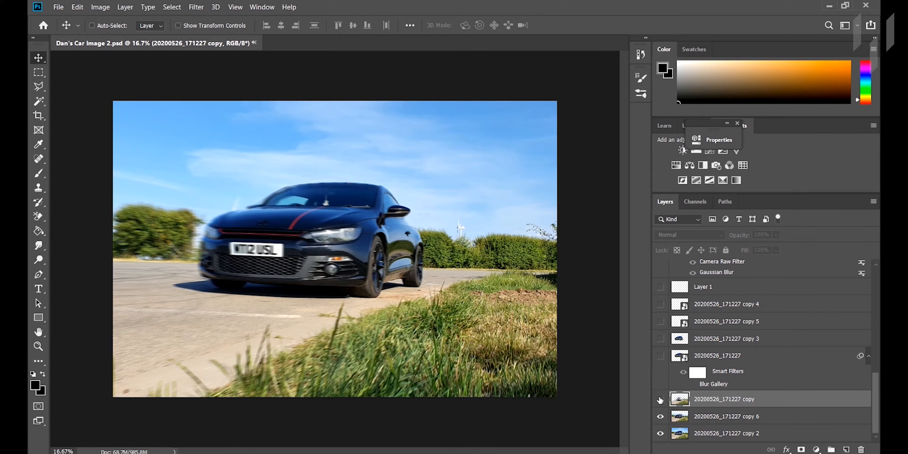
{"action": "left_click", "coordinate": [660, 400]}
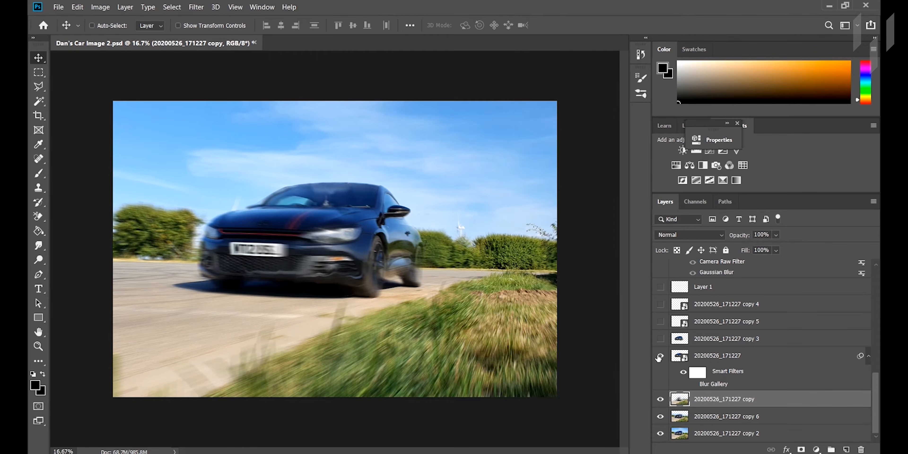
{"action": "left_click", "coordinate": [660, 356]}
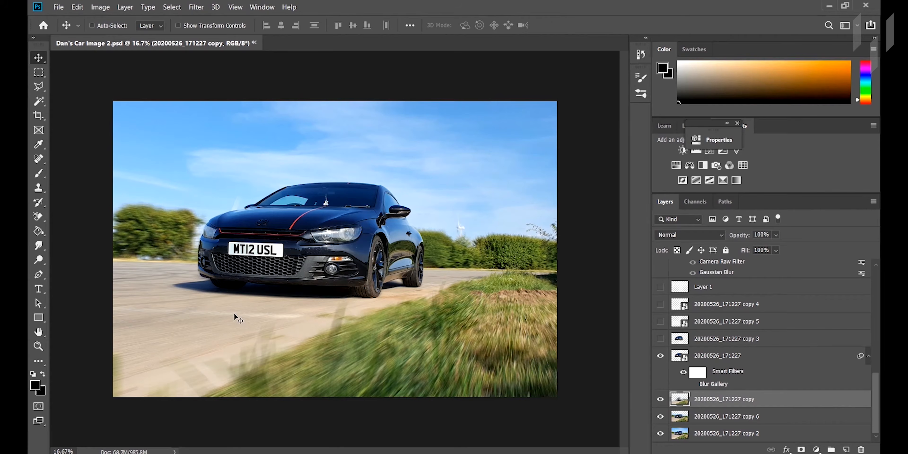
Step: Examine the car's front end and its edges against the motion-blurred background up close
{"action": "key", "text": "ctrl+plus"}
{"action": "key", "text": "ctrl+plus"}
{"action": "key", "text": "ctrl+plus"}
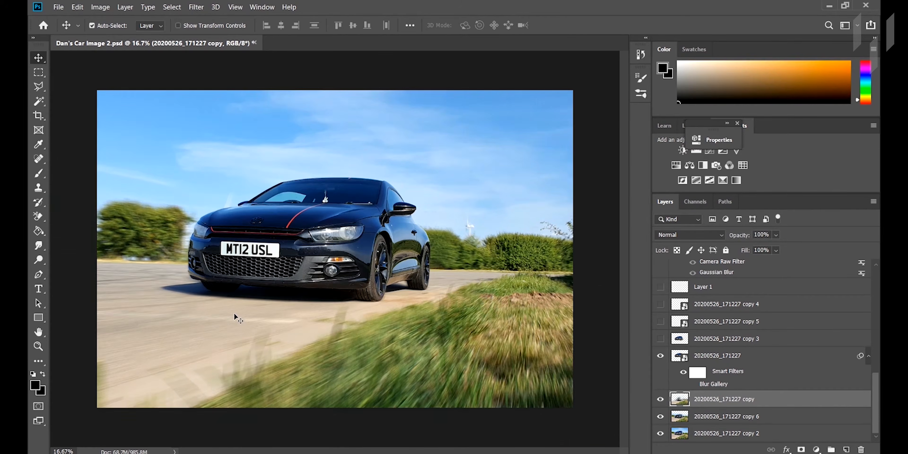
{"action": "key", "text": "h"}
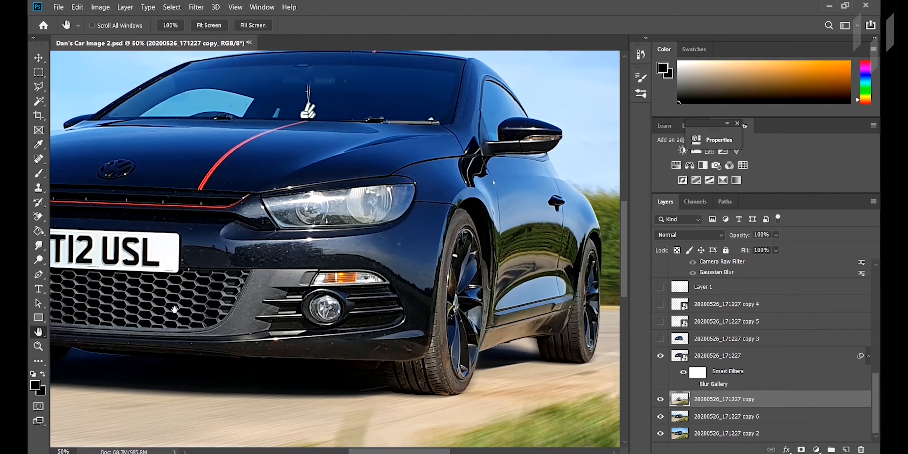
{"action": "left_click_drag", "start_coordinate": [133, 256], "coordinate": [410, 258]}
{"action": "left_click_drag", "start_coordinate": [340, 342], "coordinate": [350, 329]}
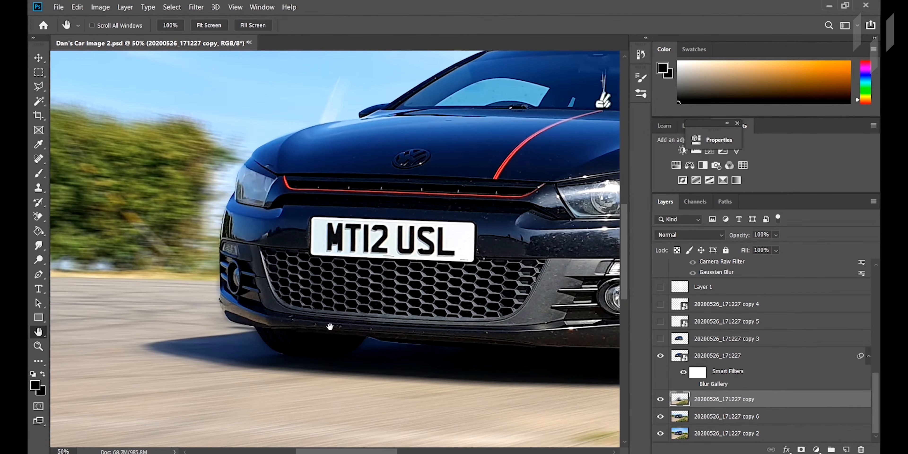
{"action": "key", "text": "ctrl+1"}
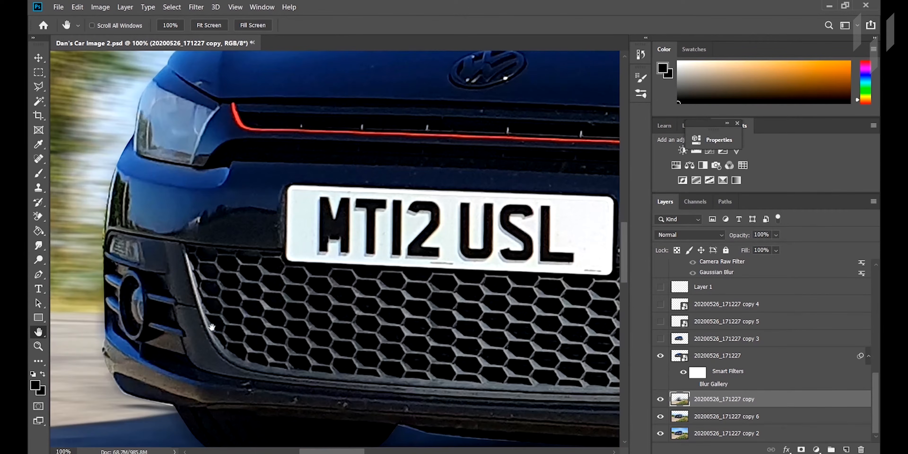
{"action": "left_click_drag", "start_coordinate": [156, 333], "coordinate": [314, 315]}
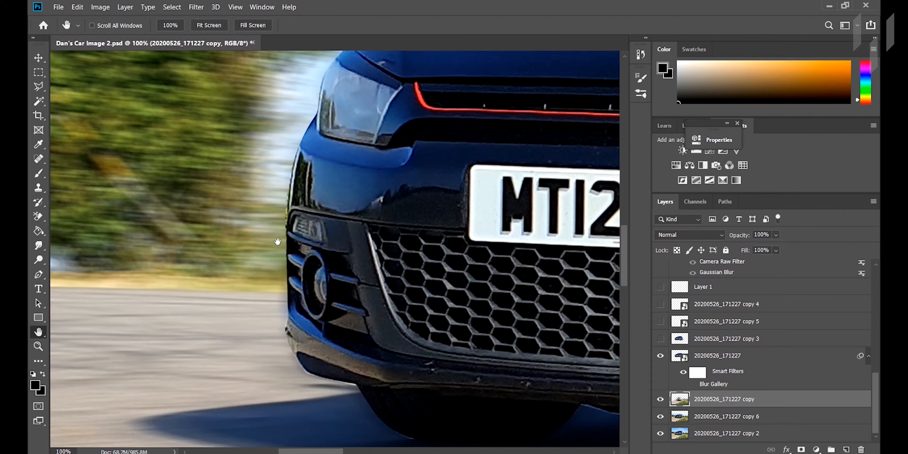
{"action": "key", "text": "ctrl+minus"}
{"action": "key", "text": "ctrl+minus"}
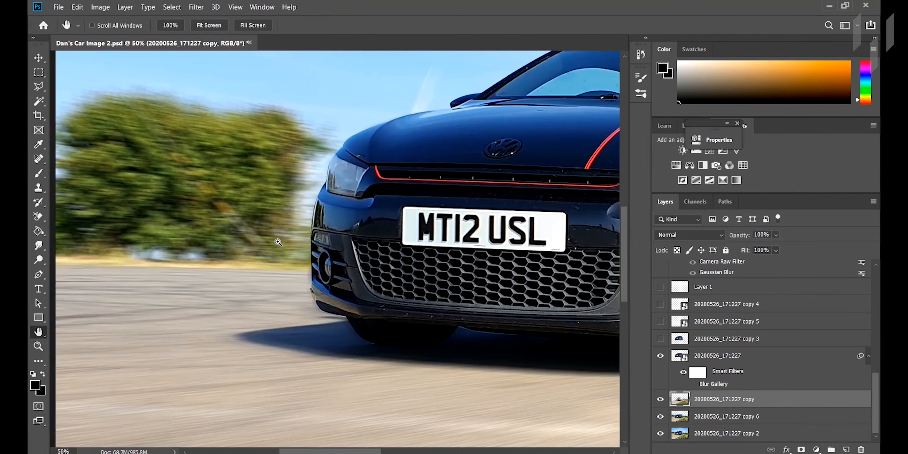
{"action": "key", "text": "ctrl+minus"}
{"action": "key", "text": "ctrl+minus"}
{"action": "key", "text": "ctrl+minus"}
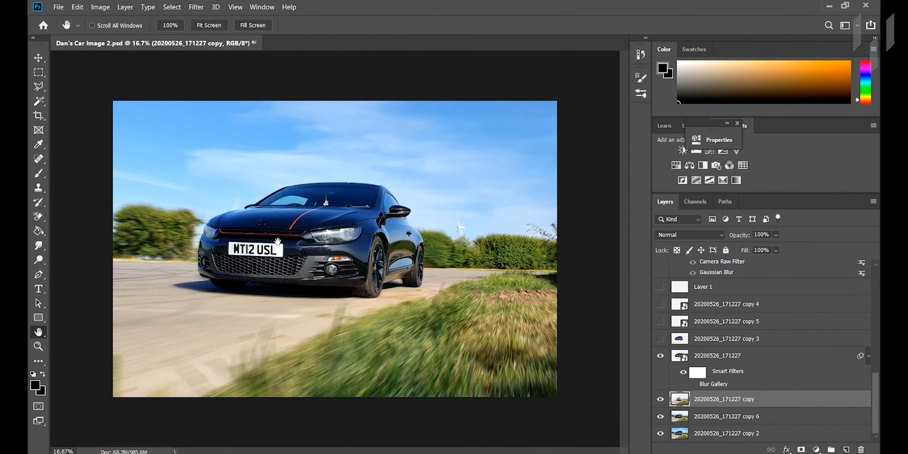
{"action": "key", "text": "v"}
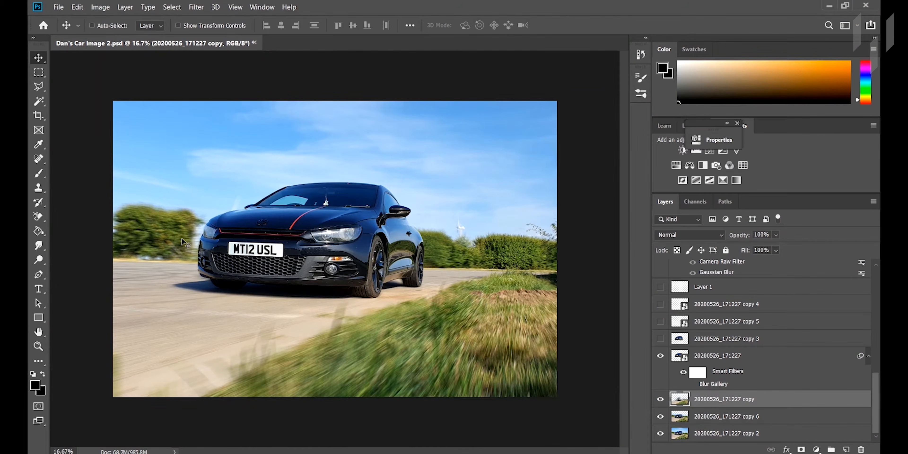
{"action": "left_click", "coordinate": [36, 247]}
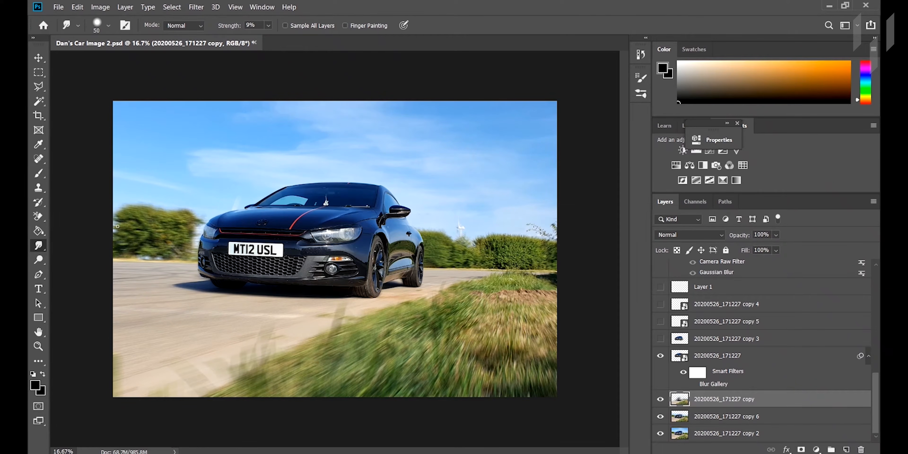
{"action": "key", "text": "v"}
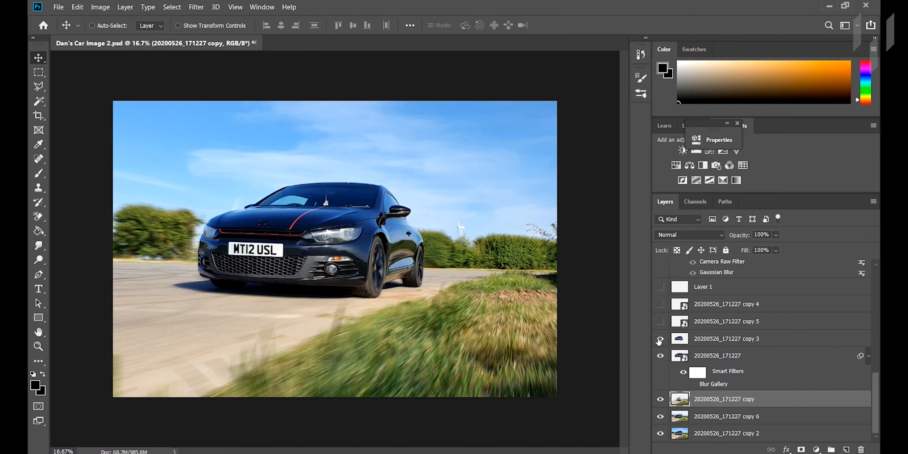
Step: Show the layer "20200526_171227 copy 3" and centre the enlarged view on the car
{"action": "key", "text": "ctrl+plus"}
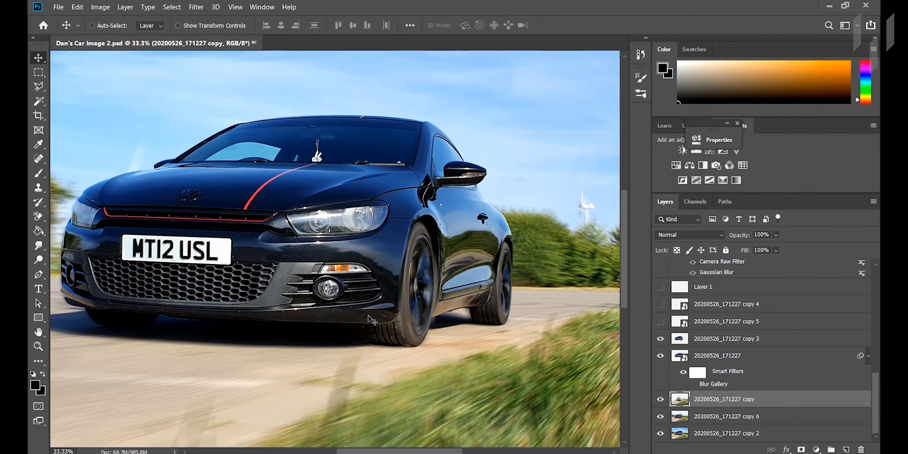
{"action": "left_click", "coordinate": [660, 339]}
{"action": "left_click_drag", "start_coordinate": [448, 453], "coordinate": [441, 453]}
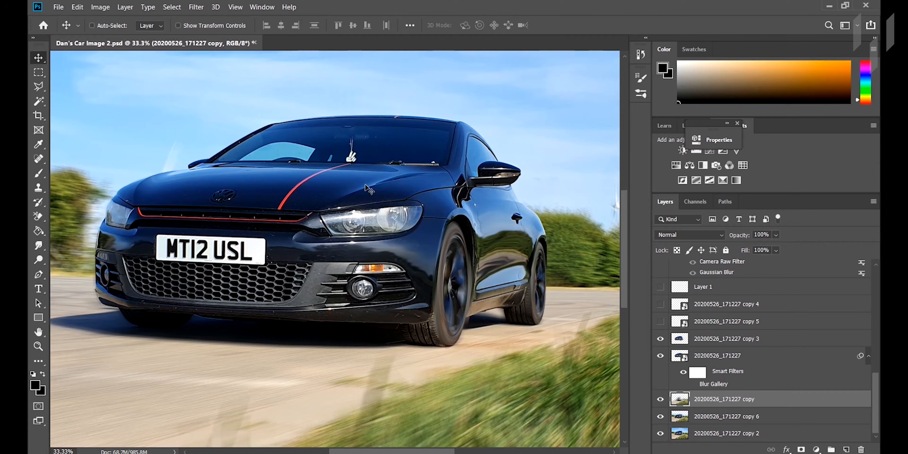
{"action": "left_click", "coordinate": [197, 8]}
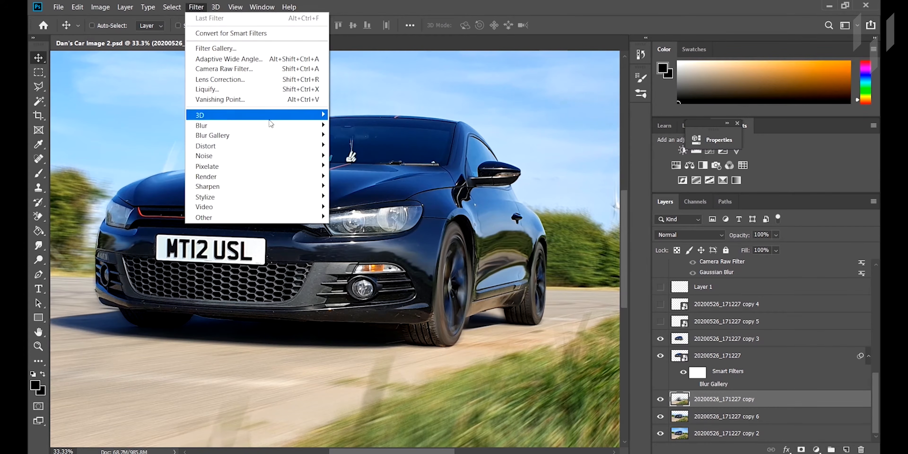
{"action": "mouse_move", "coordinate": [320, 139]}
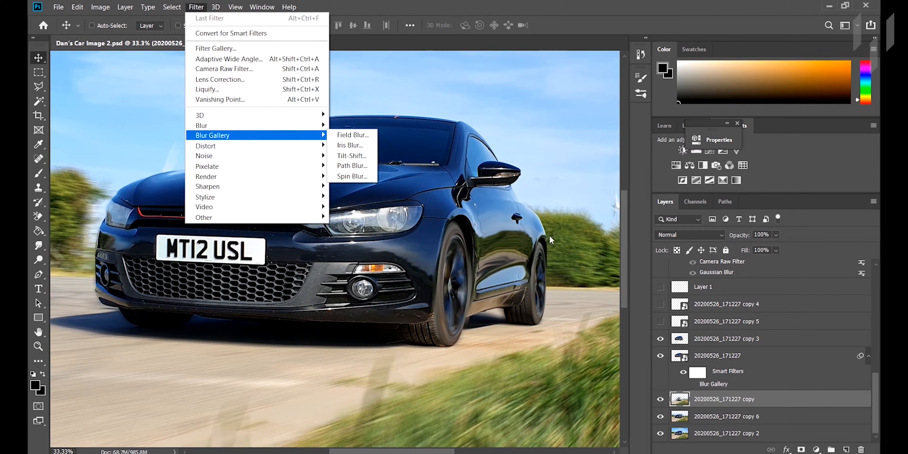
{"action": "left_click", "coordinate": [528, 251]}
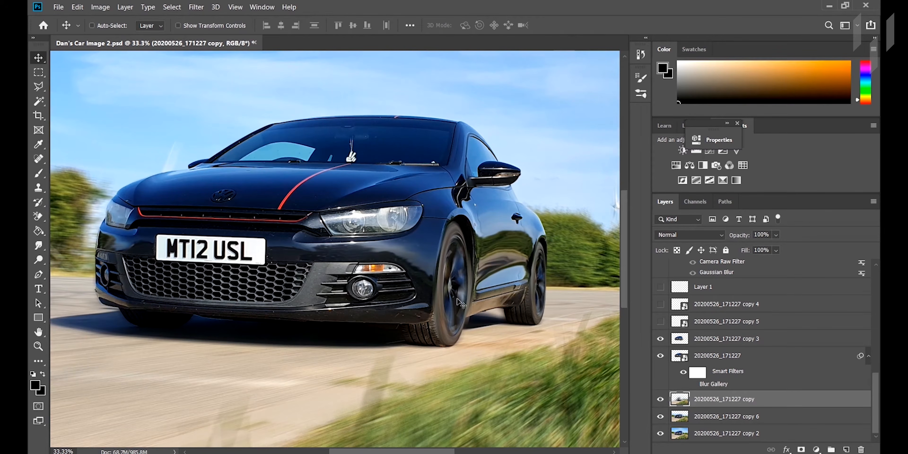
Step: Examine the spin blur on the car's wheels and tyres up close and in the whole image
{"action": "key", "text": "ctrl"}
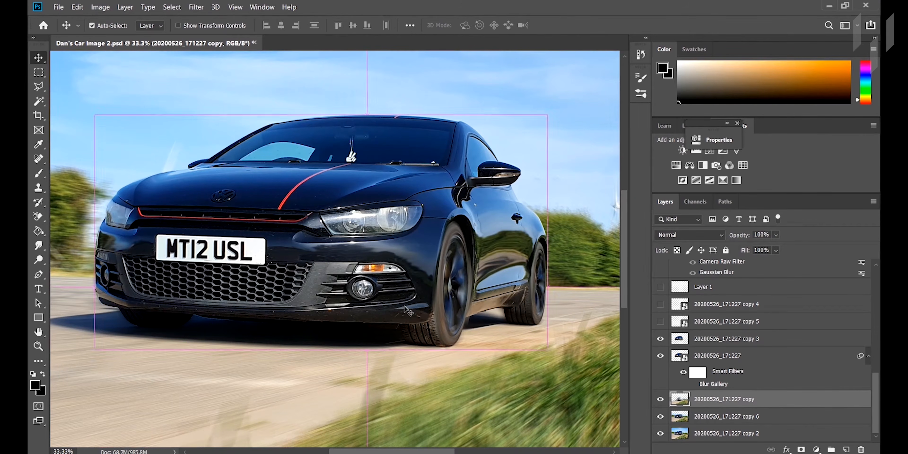
{"action": "key", "text": "ctrl+plus"}
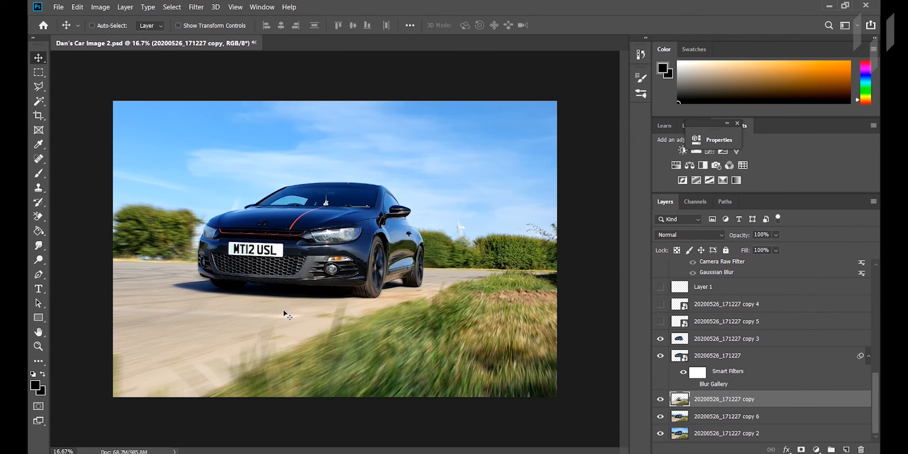
{"action": "key", "text": "ctrl+plus"}
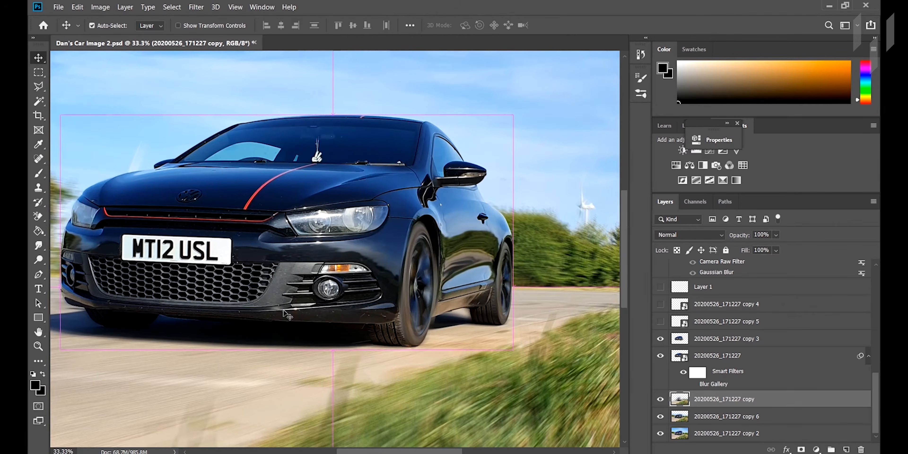
{"action": "key", "text": "ctrl+minus"}
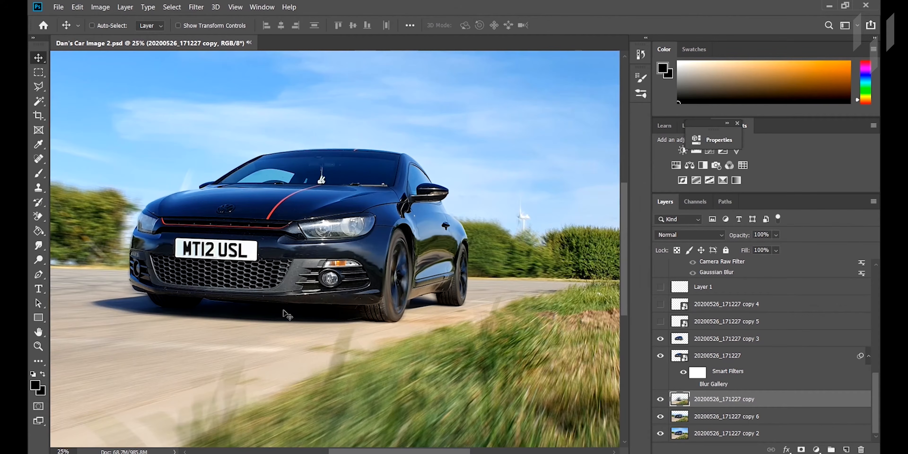
{"action": "key", "text": "ctrl+minus"}
{"action": "key", "text": "ctrl+plus"}
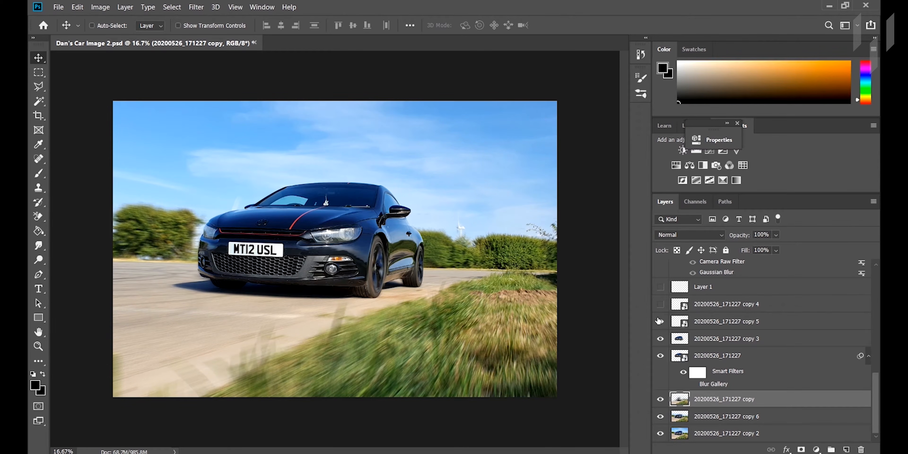
{"action": "key", "text": "ctrl+plus"}
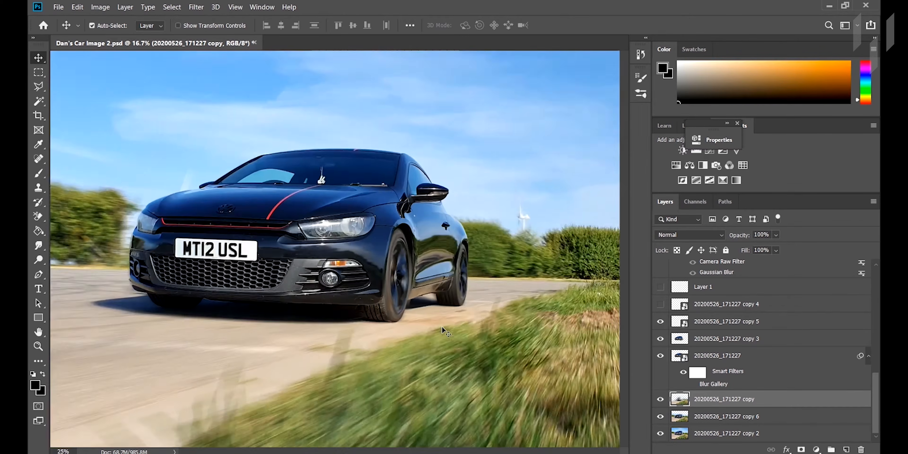
{"action": "key", "text": "ctrl+plus"}
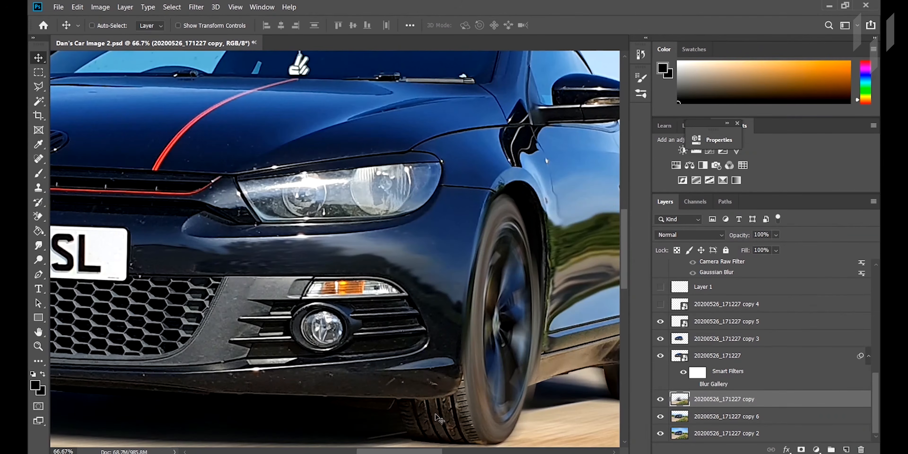
{"action": "left_click_drag", "start_coordinate": [416, 451], "coordinate": [457, 452]}
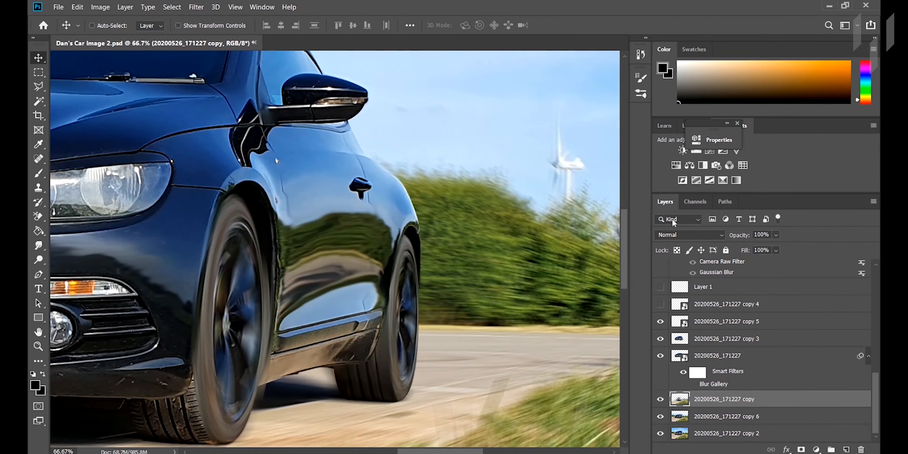
{"action": "left_click_drag", "start_coordinate": [624, 232], "coordinate": [626, 248]}
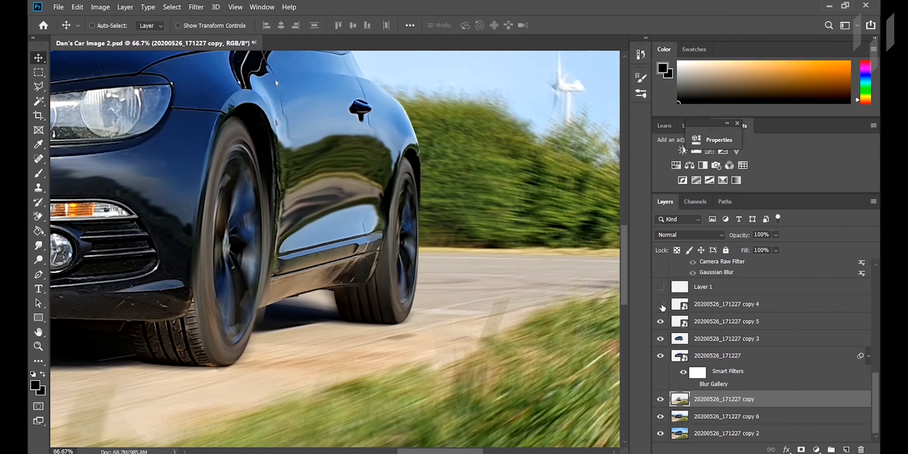
{"action": "left_click_drag", "start_coordinate": [471, 452], "coordinate": [462, 452]}
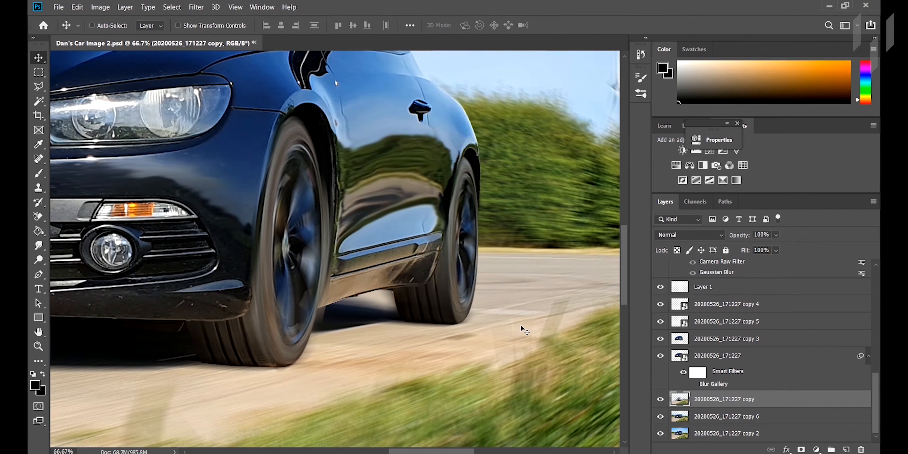
{"action": "key", "text": "ctrl+minus"}
{"action": "key", "text": "ctrl+minus"}
{"action": "key", "text": "ctrl+minus"}
{"action": "key", "text": "ctrl+minus"}
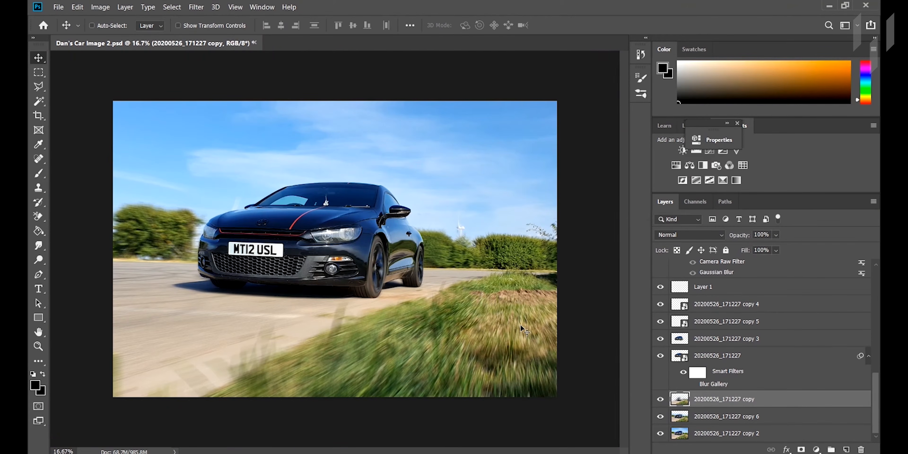
Step: Show the Ellipse 1 layer with its Camera Raw and Gaussian Blur smart filters
{"action": "left_click_drag", "start_coordinate": [878, 391], "coordinate": [879, 369]}
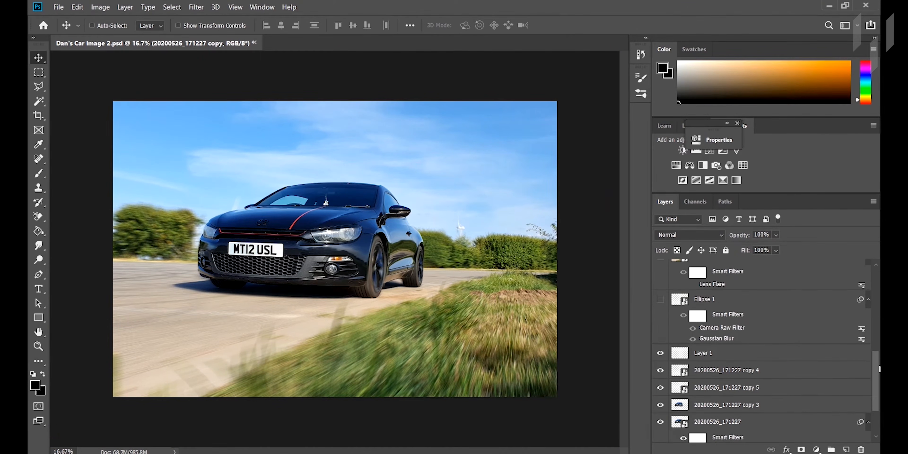
{"action": "left_click", "coordinate": [660, 300]}
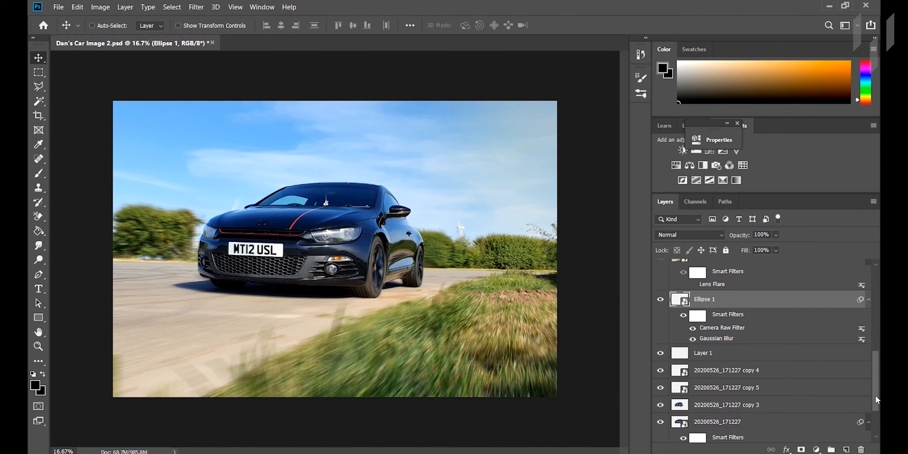
Step: Show the "#1" car image layer carrying the Lens Flare filter and the "#1 copy" layer above it, and select the copy
{"action": "left_click_drag", "start_coordinate": [875, 396], "coordinate": [875, 375]}
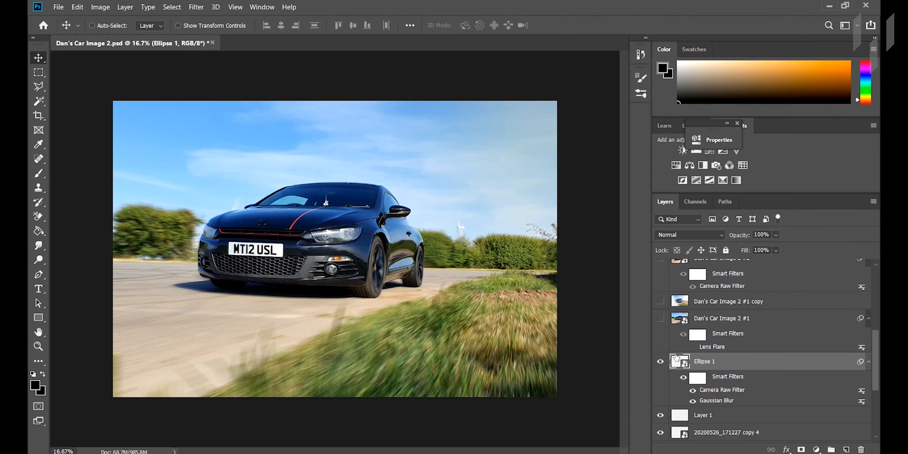
{"action": "left_click", "coordinate": [660, 320]}
{"action": "left_click", "coordinate": [660, 301]}
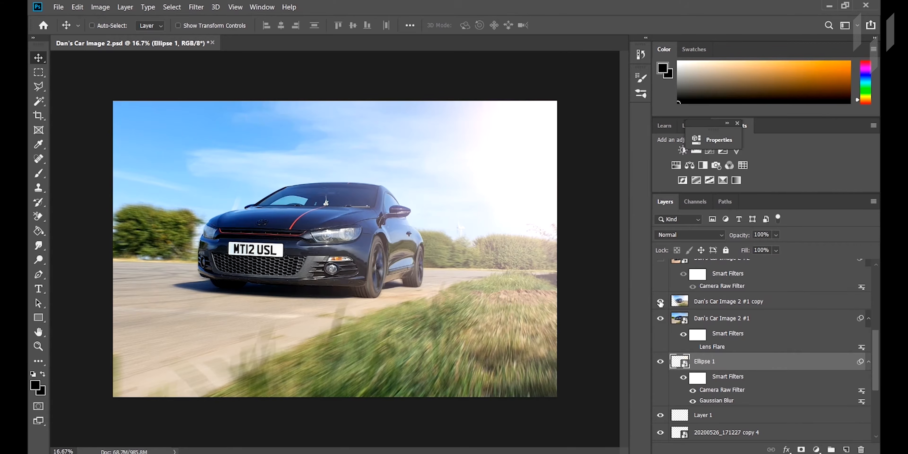
{"action": "left_click", "coordinate": [719, 303]}
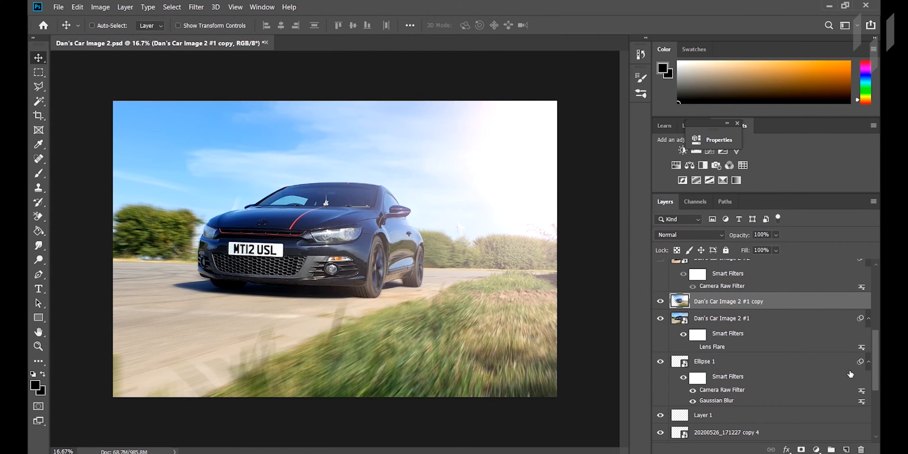
{"action": "left_click_drag", "start_coordinate": [874, 366], "coordinate": [876, 345]}
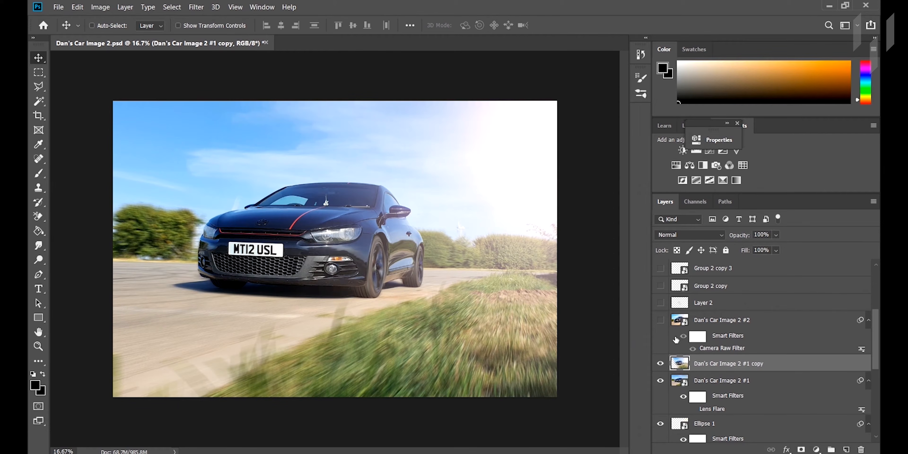
Step: Show the "#2" car image layer with its Camera Raw smart filter and make it the active layer
{"action": "left_click", "coordinate": [660, 321]}
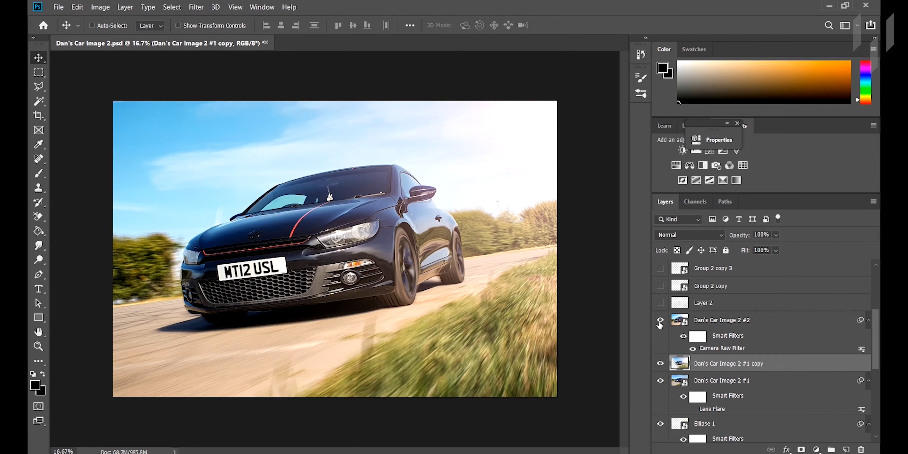
{"action": "left_click", "coordinate": [716, 319]}
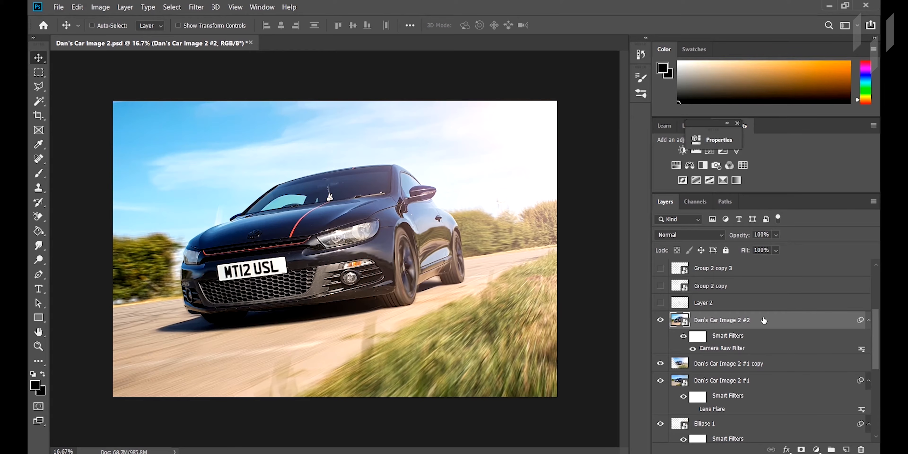
Step: Show Layer 2 and compare the car with and without it up close, leaving the layer visible
{"action": "left_click", "coordinate": [661, 303]}
{"action": "left_click", "coordinate": [661, 304]}
{"action": "left_click", "coordinate": [661, 304]}
{"action": "key", "text": "ctrl+plus"}
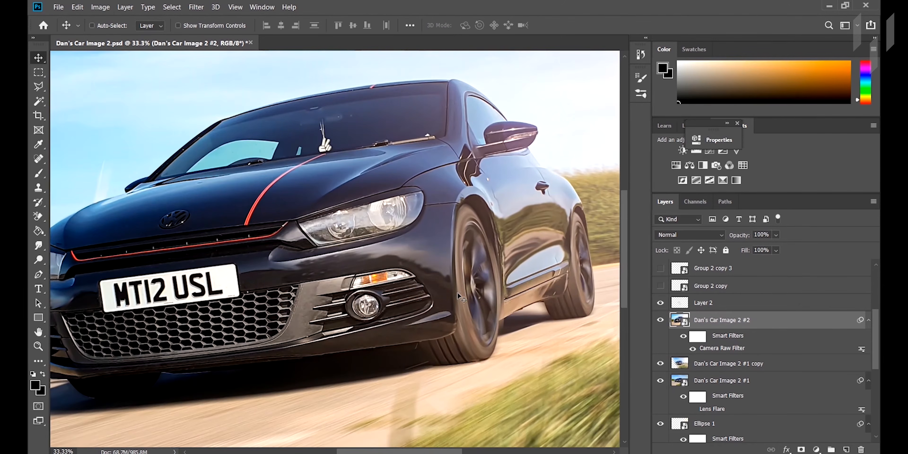
{"action": "left_click", "coordinate": [663, 303]}
{"action": "left_click", "coordinate": [667, 303]}
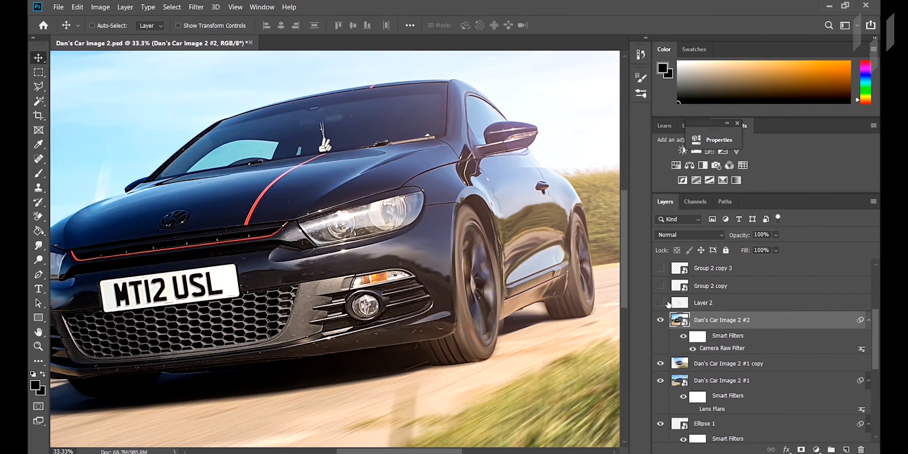
{"action": "left_click", "coordinate": [667, 302]}
{"action": "left_click", "coordinate": [663, 303]}
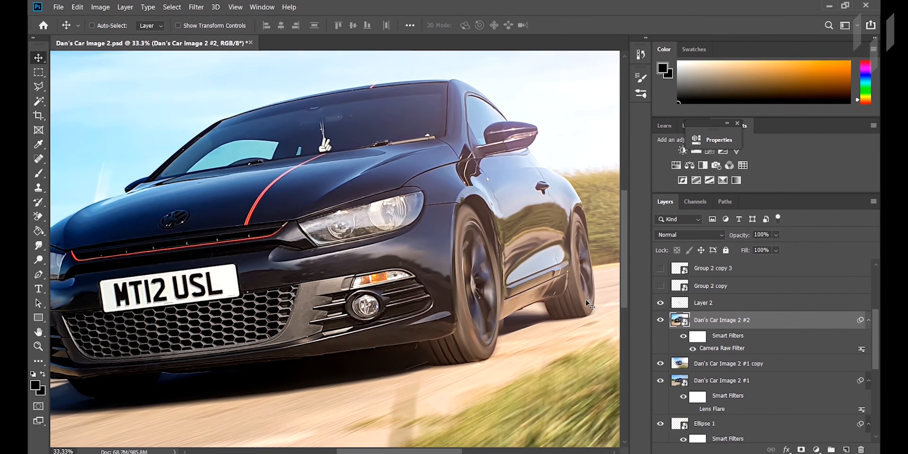
{"action": "key", "text": "ctrl+minus"}
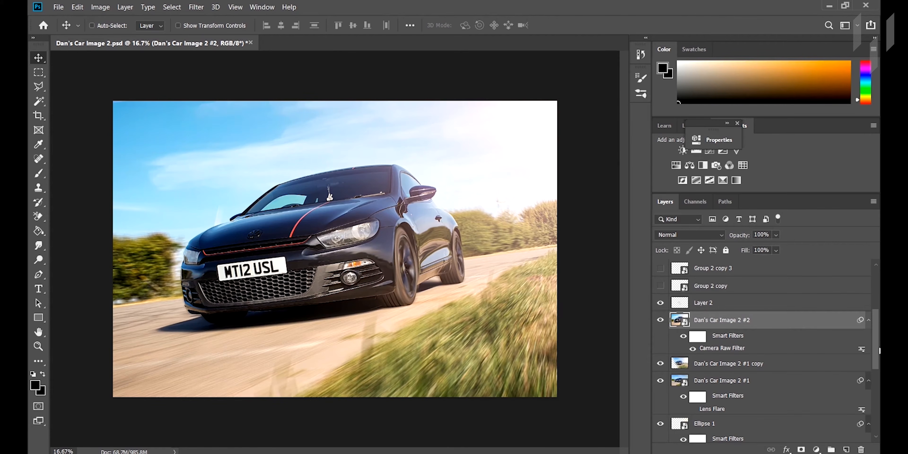
Step: Show the "Group 2 copy" layer to light up the car's headlight
{"action": "scroll", "coordinate": [804, 336], "scroll_direction": "up", "scroll_amount": 3}
{"action": "left_click", "coordinate": [661, 342]}
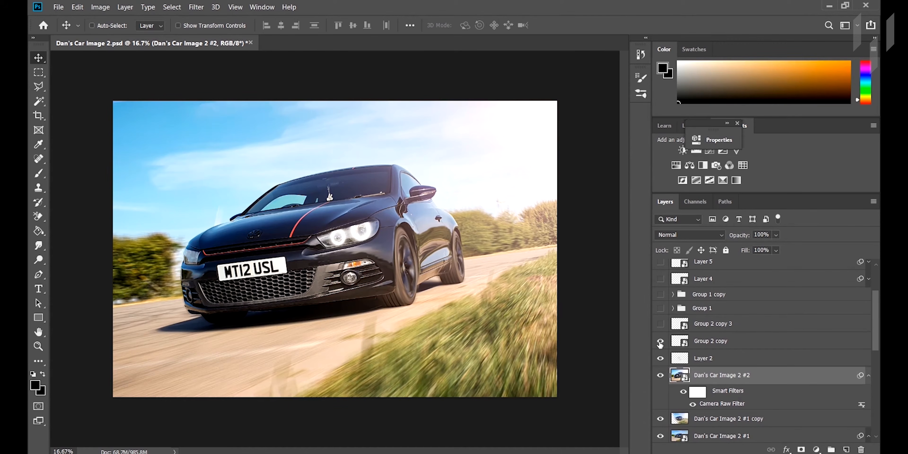